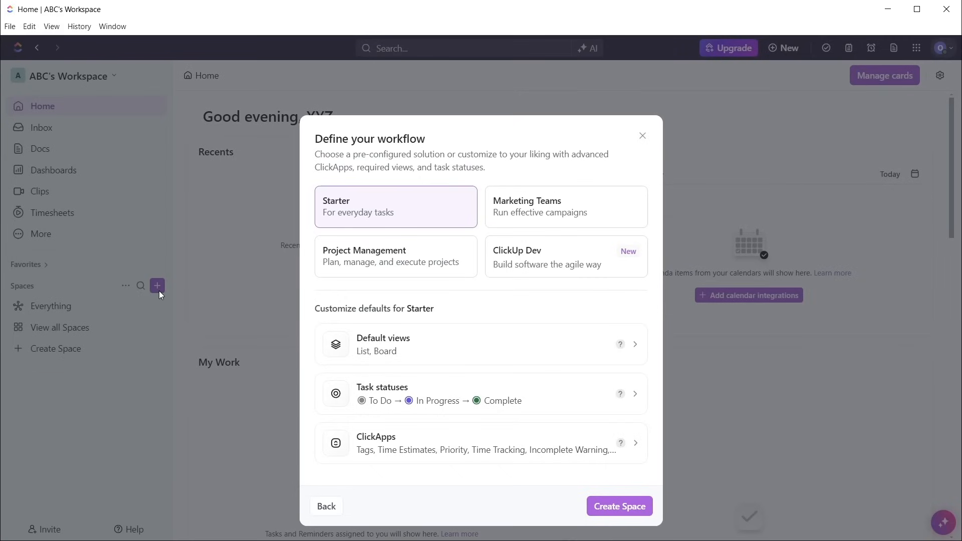
# Review the Starter workflow's default views and create the space
pyautogui.click(377, 349)
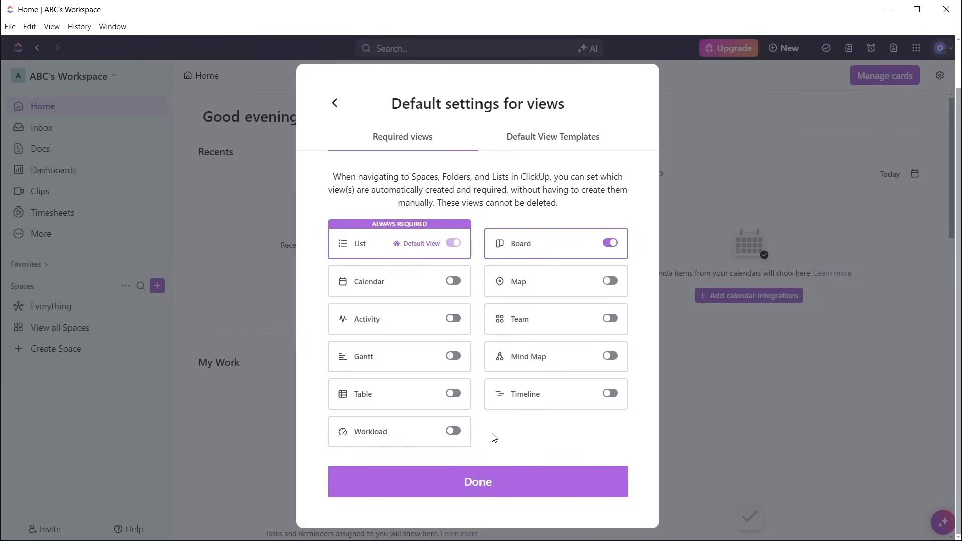
pyautogui.click(491, 483)
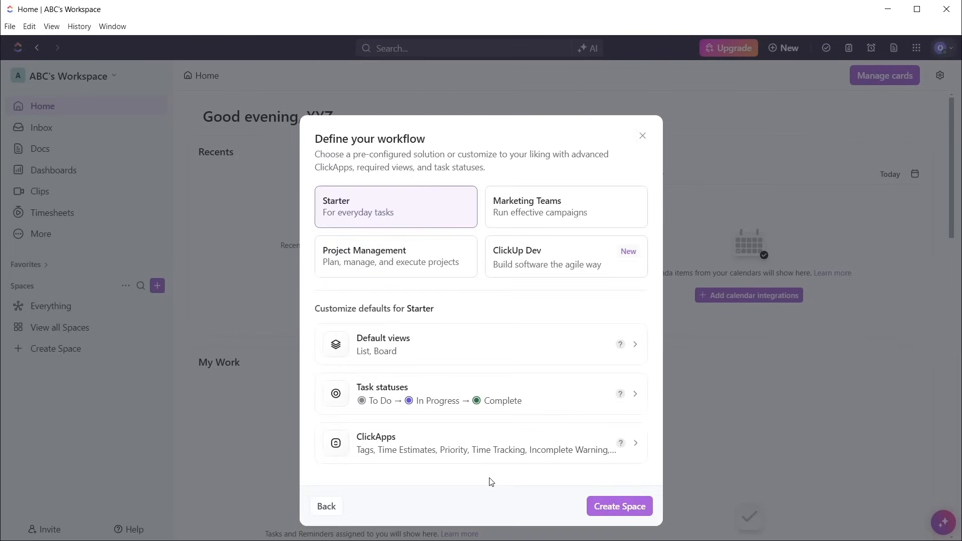
pyautogui.click(595, 507)
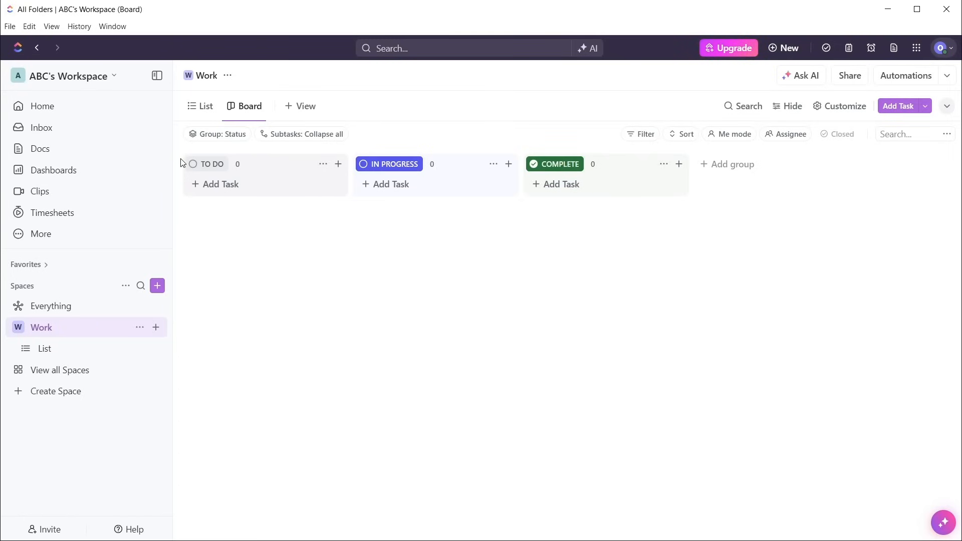
# Add a Board view to the Work space from the List view
pyautogui.click(198, 116)
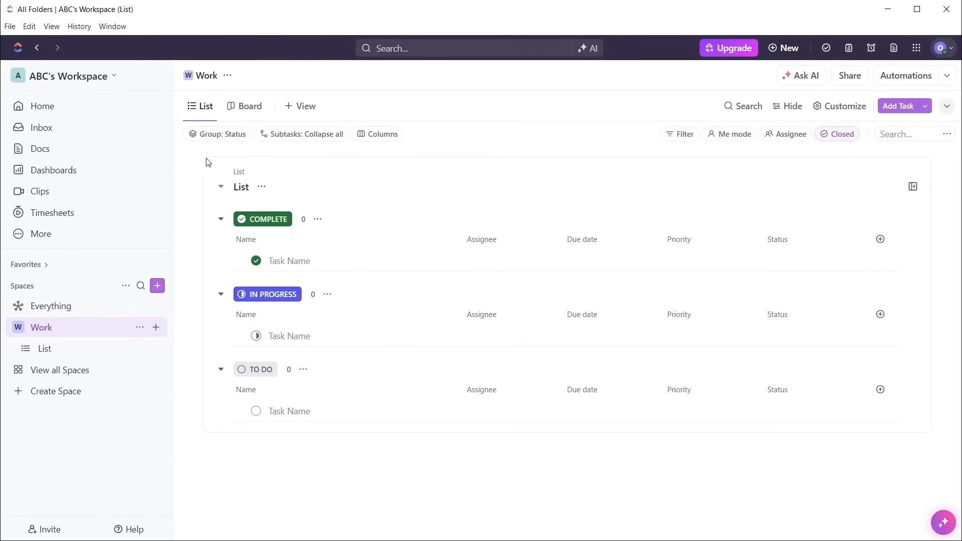
pyautogui.click(306, 107)
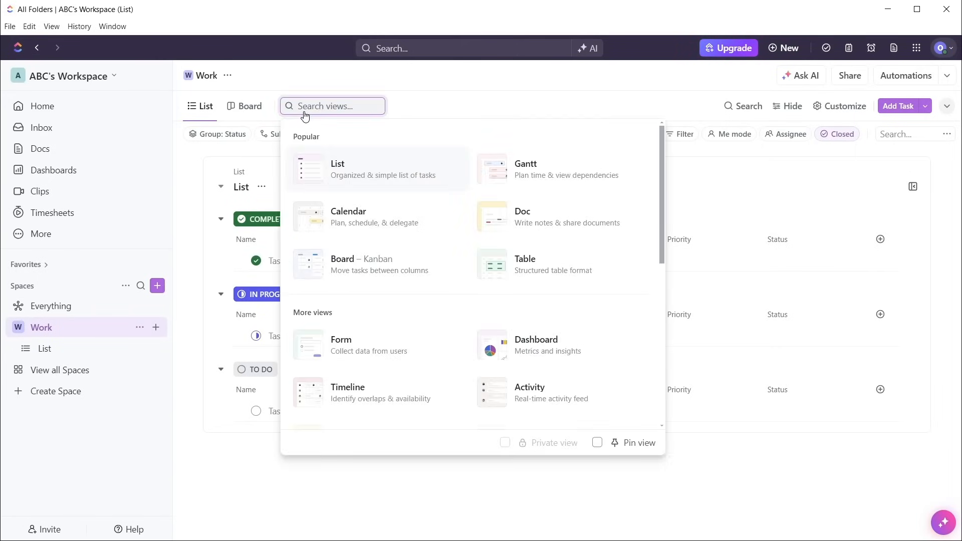
pyautogui.click(344, 265)
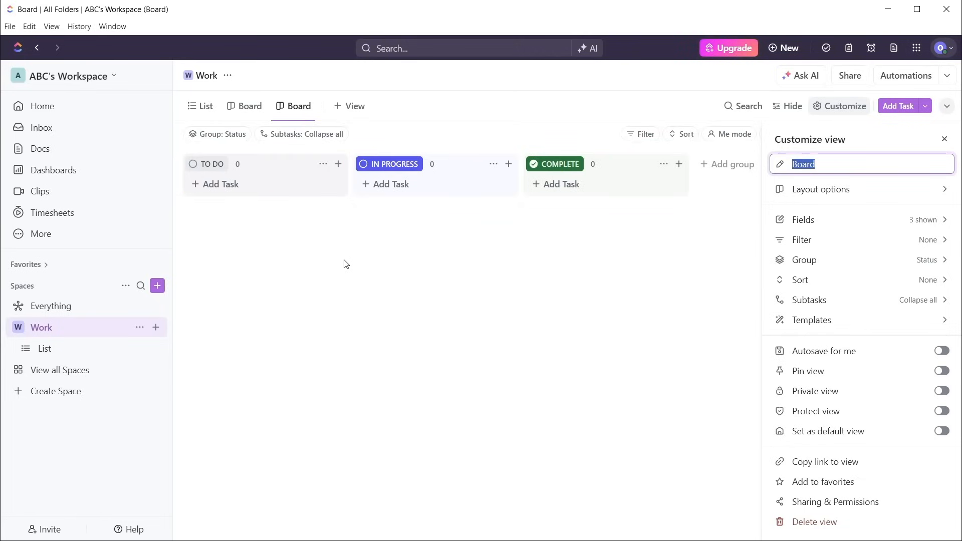
# Add a Gantt view to the Work space and return to the List view
pyautogui.click(350, 106)
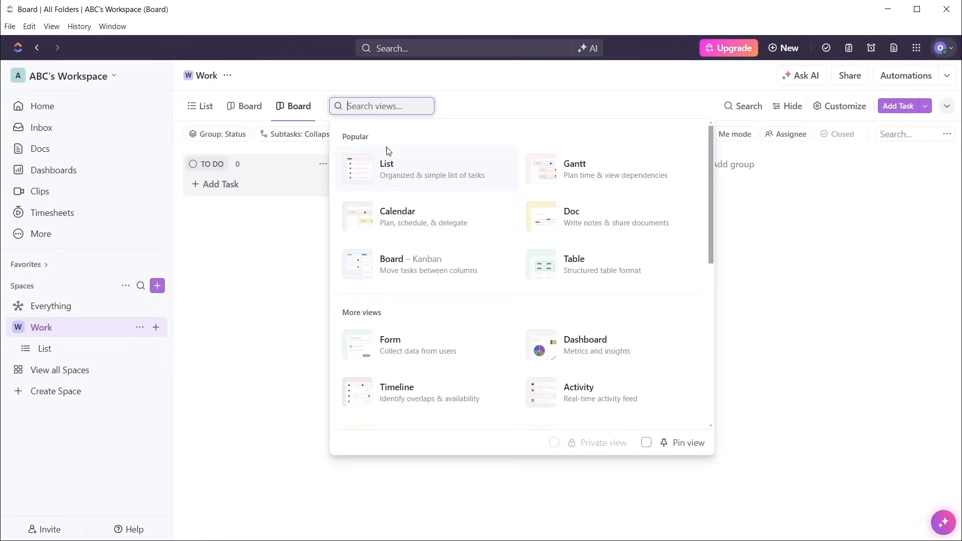
pyautogui.click(576, 187)
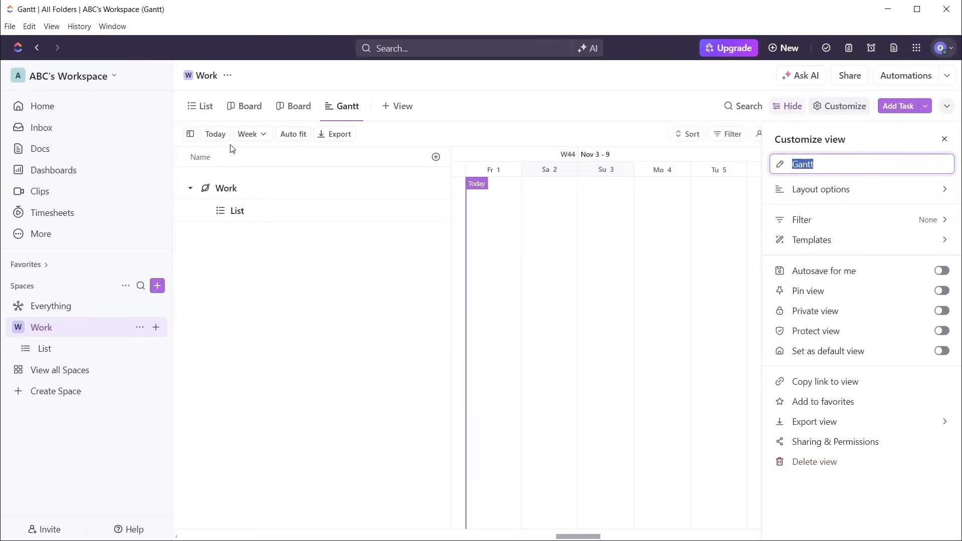
pyautogui.click(194, 110)
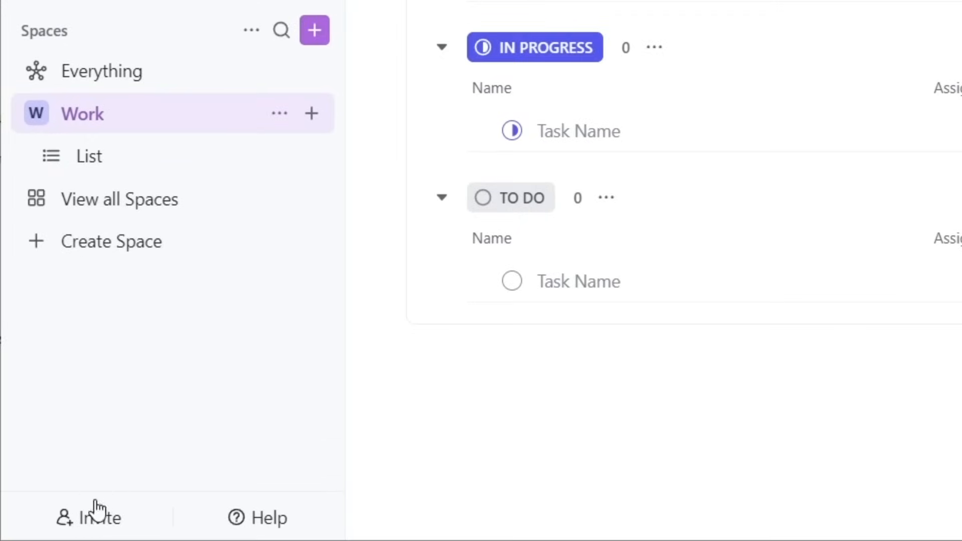
# Invite a new member to the workspace by entering their e-mail address, then dismiss the invite dialog
pyautogui.click(99, 522)
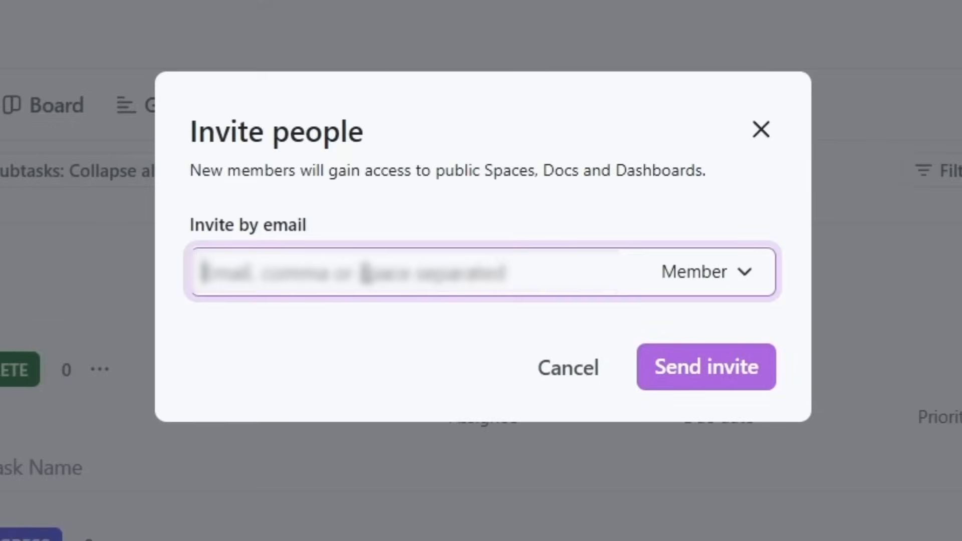
pyautogui.click(366, 274)
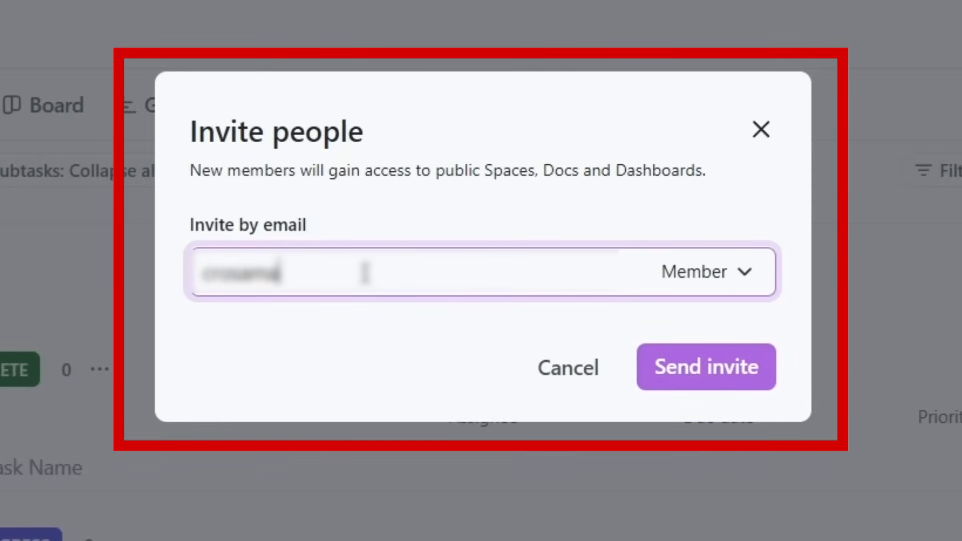
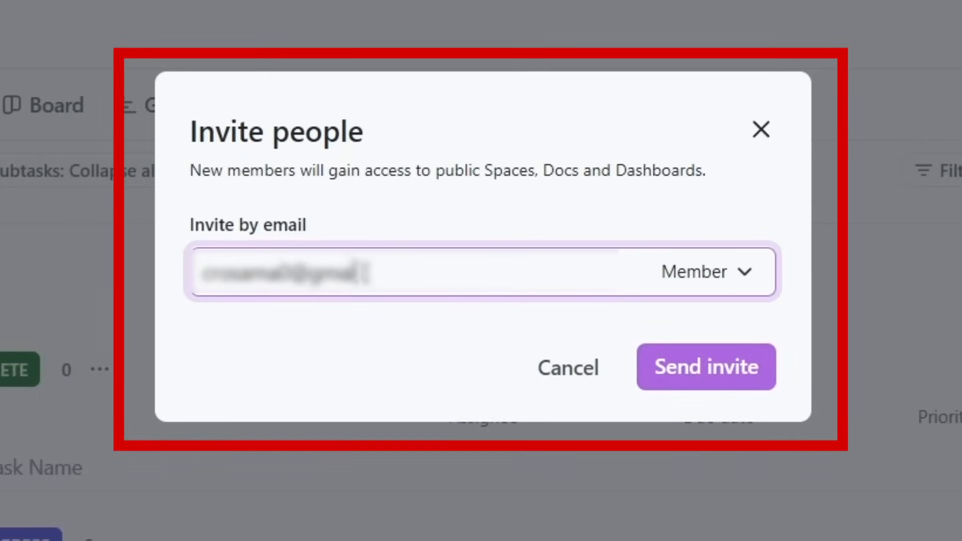
pyautogui.press('Return')
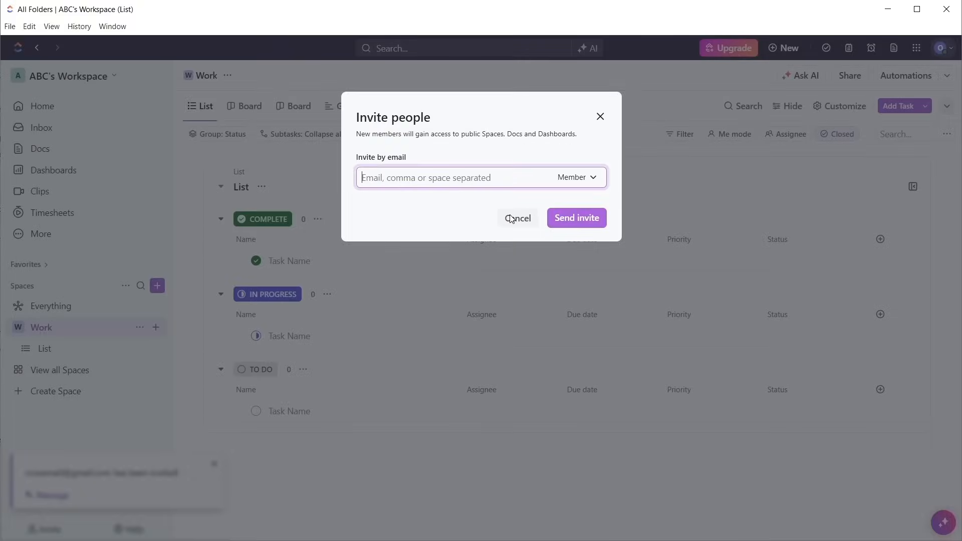
pyautogui.click(576, 426)
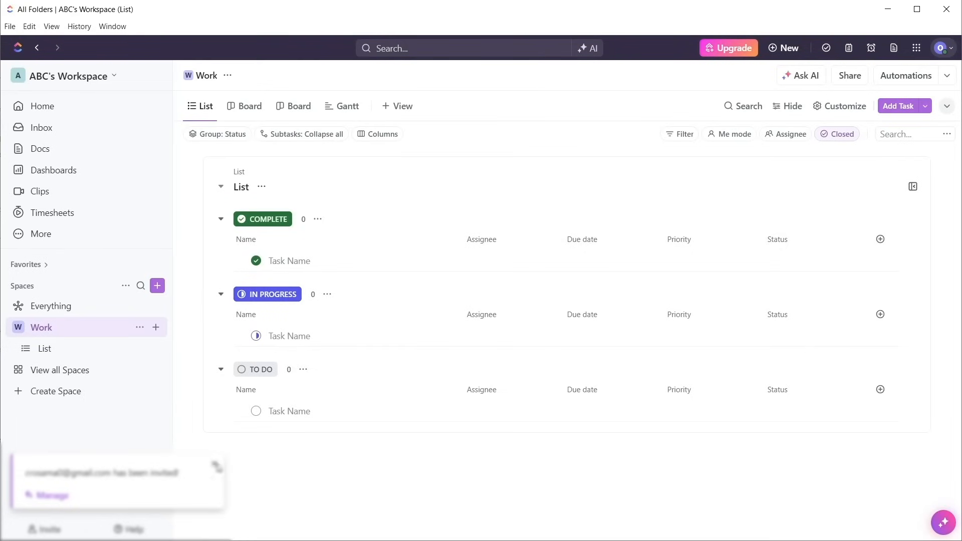
pyautogui.click(214, 464)
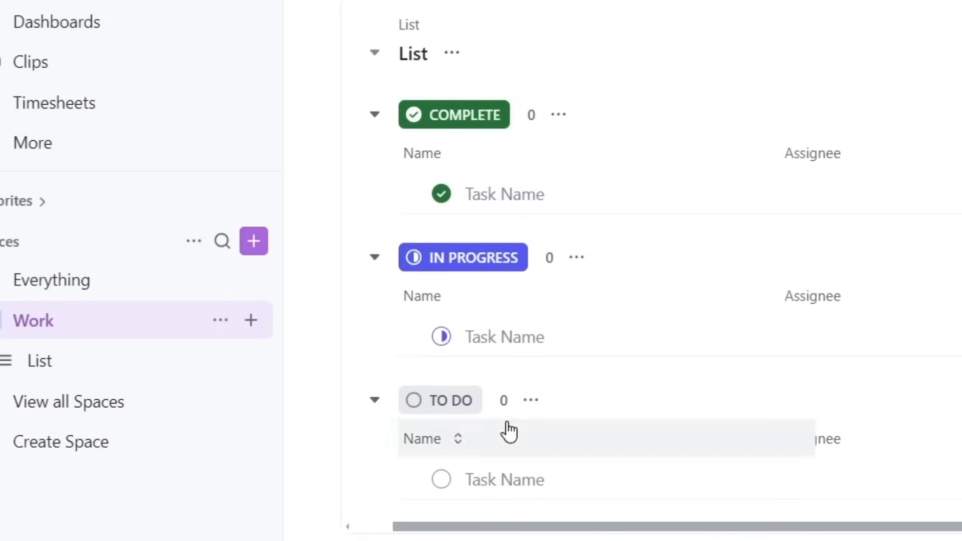
# Add a red EDIT status to the list's Active statuses
pyautogui.click(531, 400)
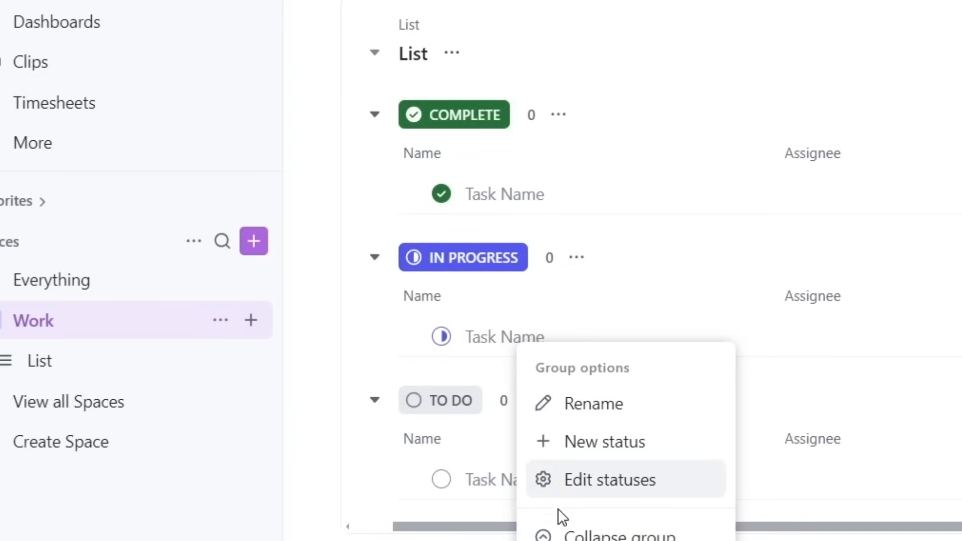
pyautogui.click(559, 481)
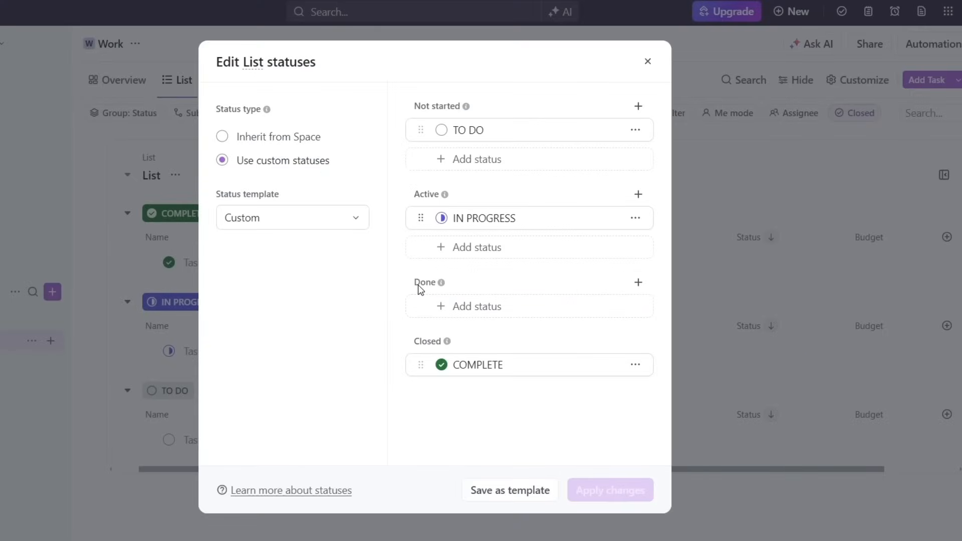
pyautogui.click(456, 254)
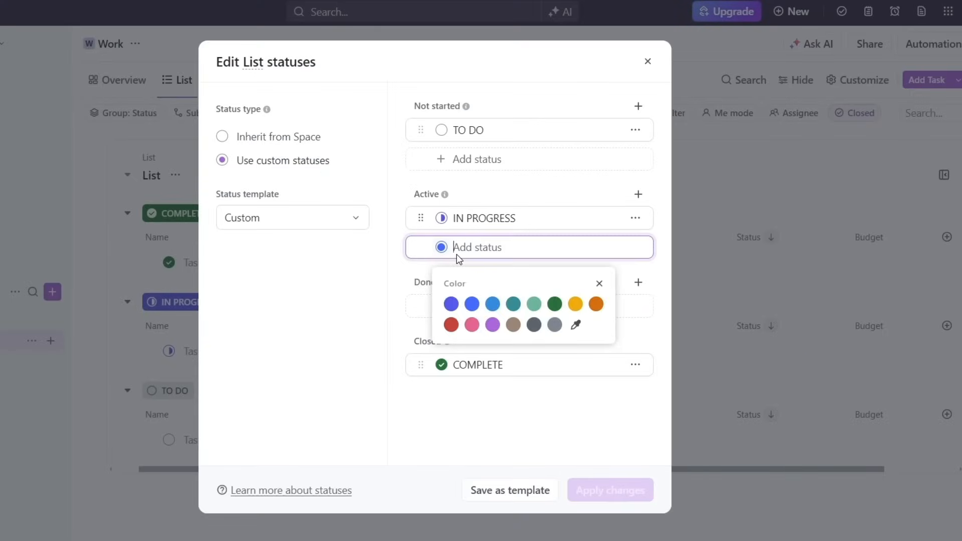
pyautogui.write('EDIT')
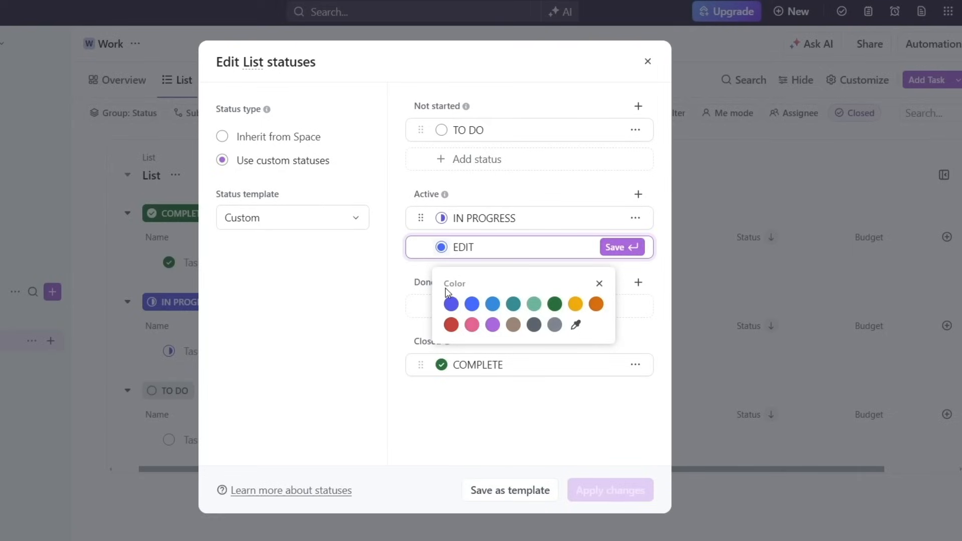
pyautogui.click(452, 325)
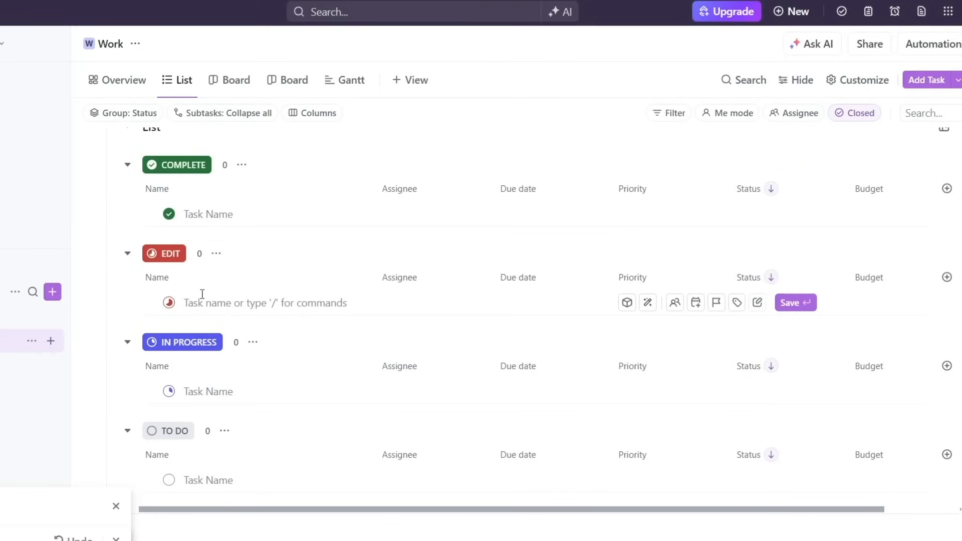
# Create the task Edit Video Draft in the EDIT group and assign it to Tony
pyautogui.write('Edit Video')
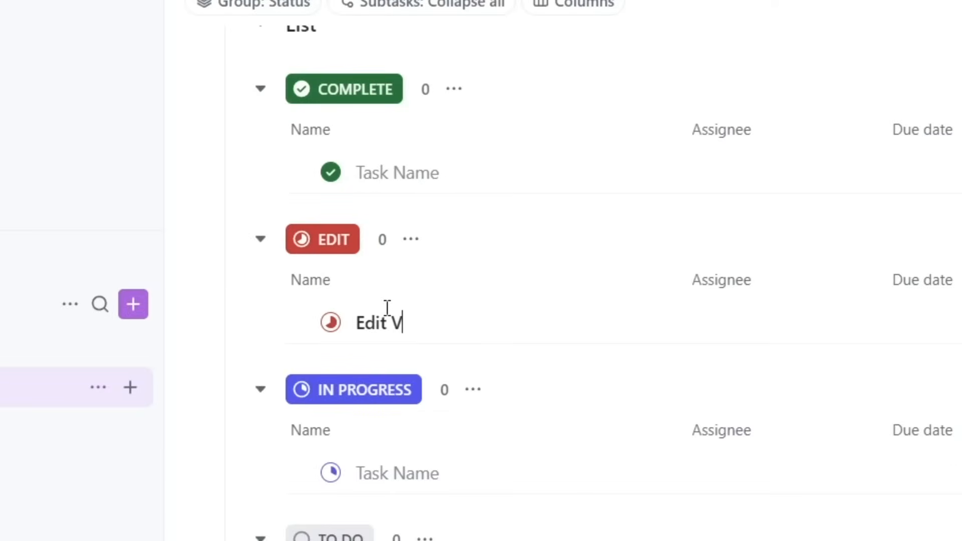
pyautogui.write(' Draft')
pyautogui.press('Return')
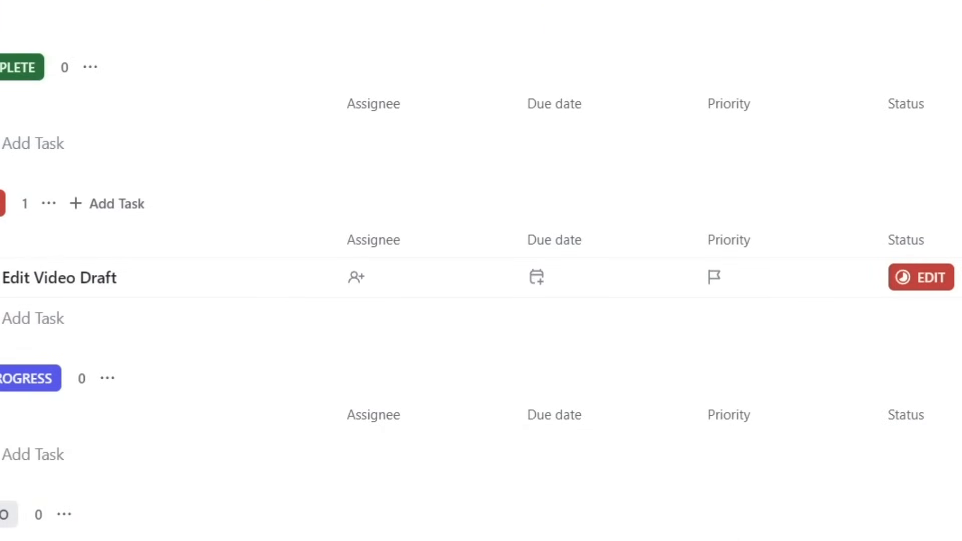
pyautogui.click(356, 288)
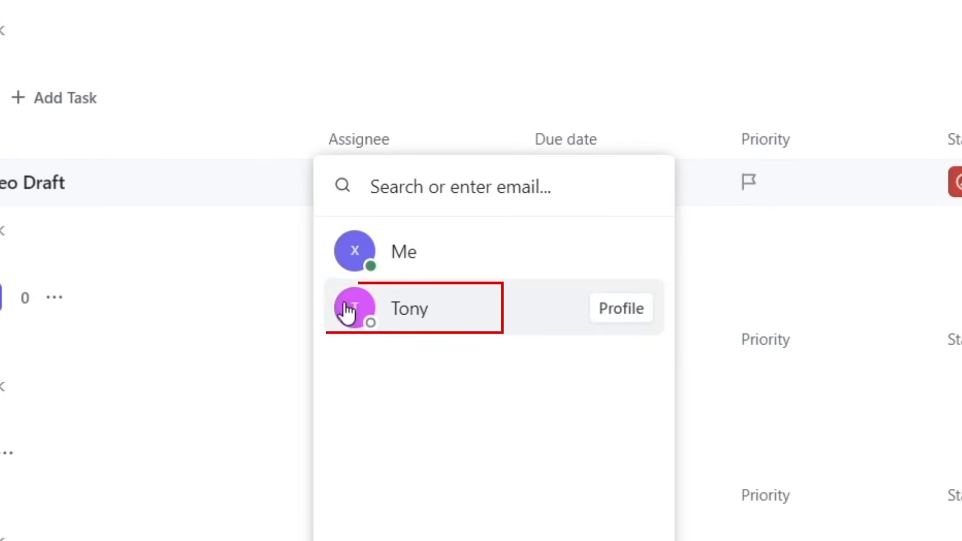
pyautogui.click(347, 306)
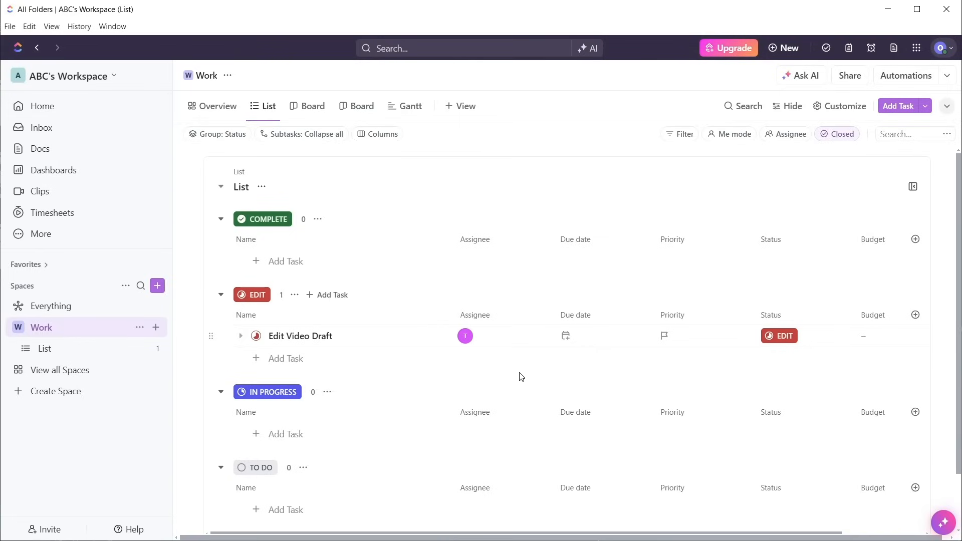
# Set the task's due date to Nov 9 and its priority to Urgent
pyautogui.click(564, 342)
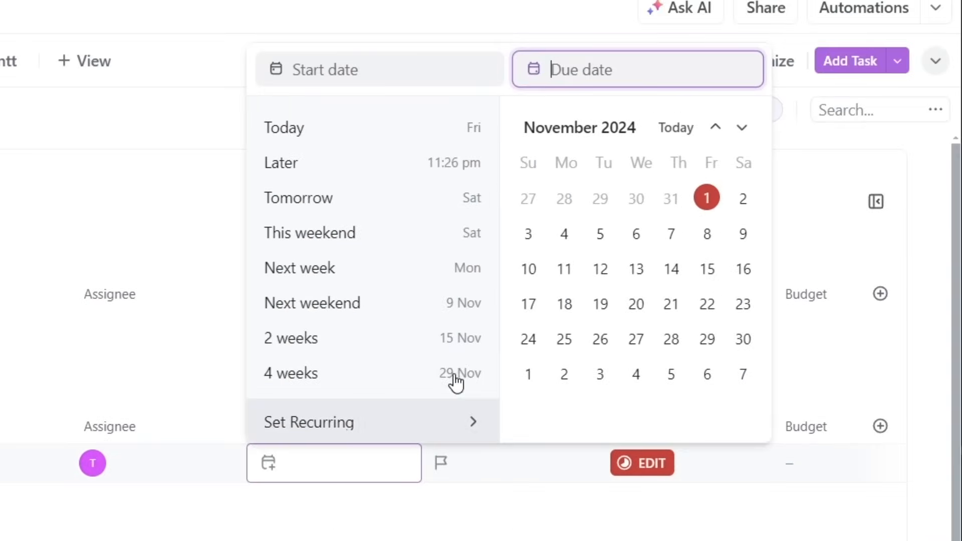
pyautogui.click(747, 239)
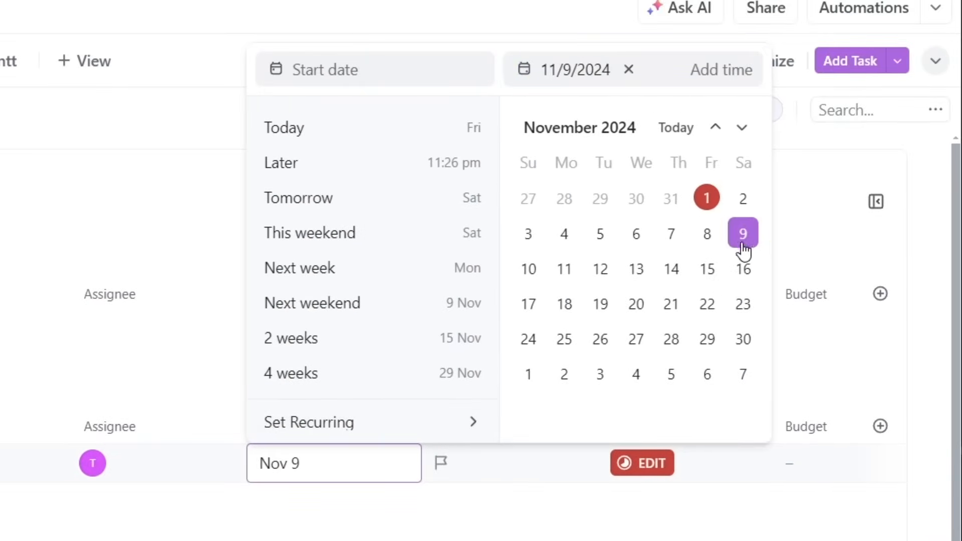
pyautogui.click(460, 508)
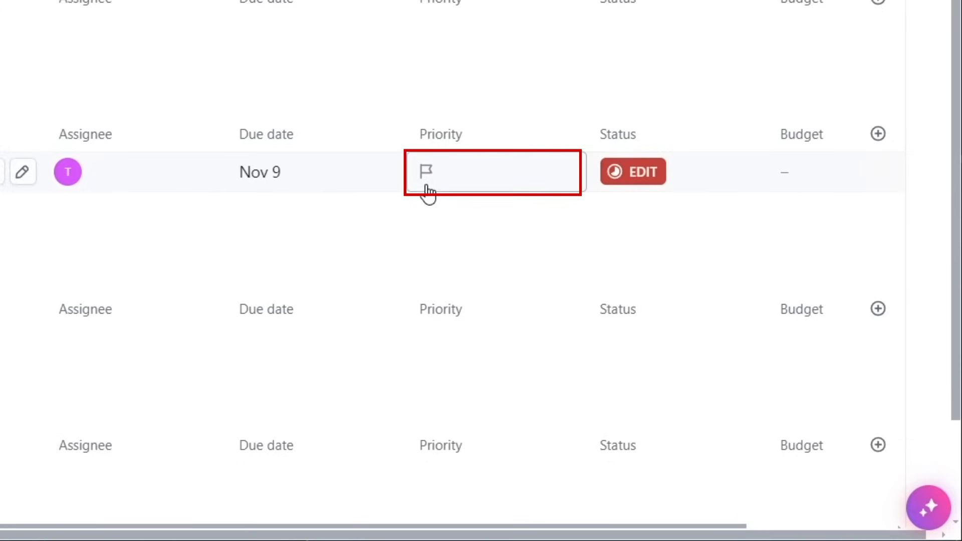
pyautogui.click(427, 193)
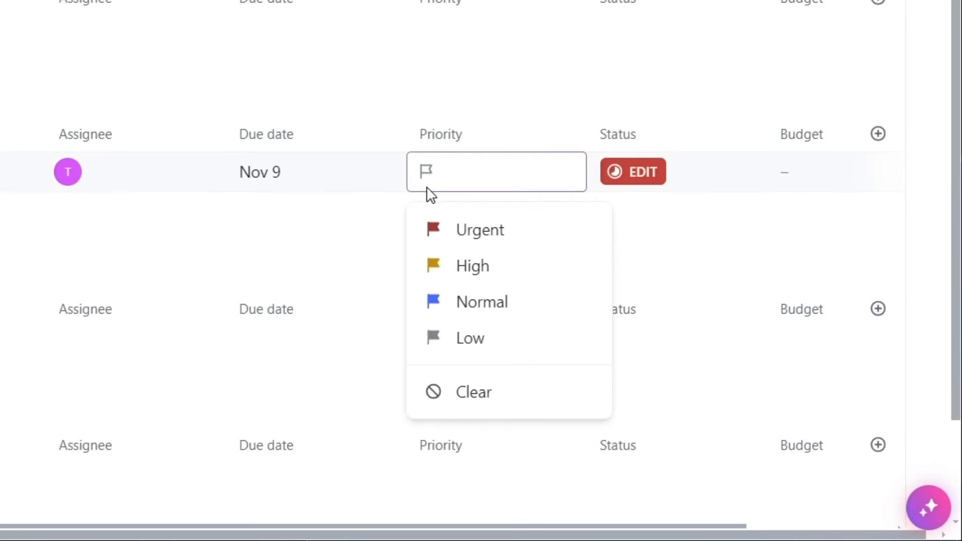
pyautogui.click(446, 241)
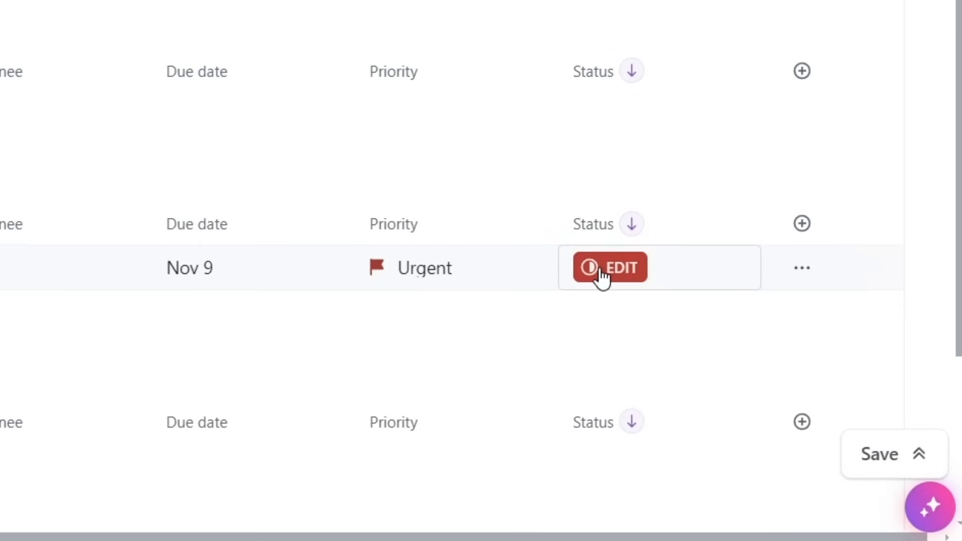
# Change the task's status to IN PROGRESS
pyautogui.click(601, 276)
pyautogui.click(609, 315)
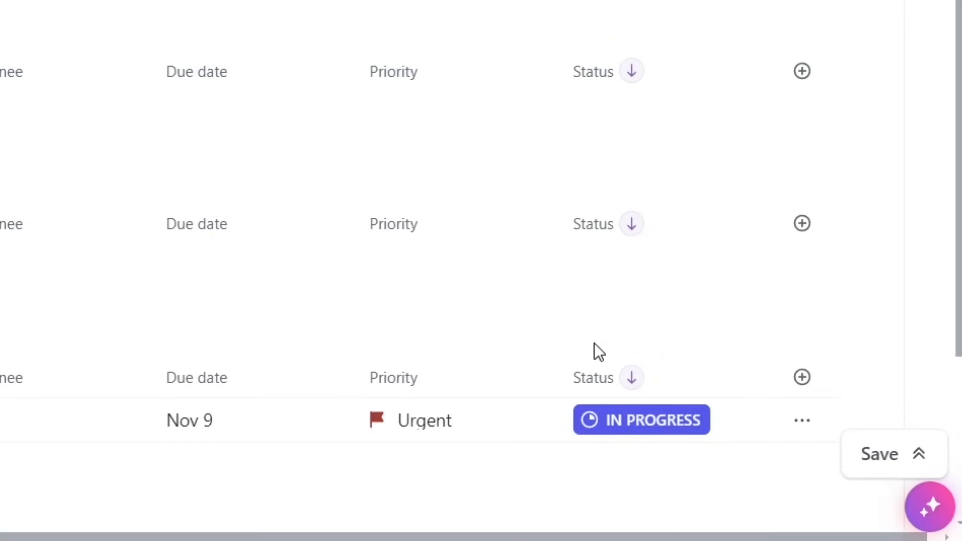
# Change the task's status to STUCK
pyautogui.click(613, 420)
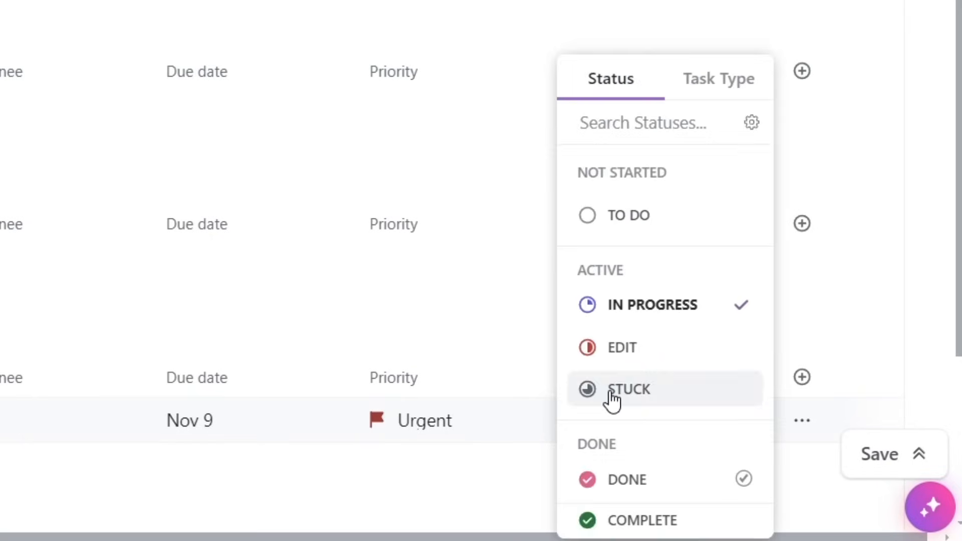
pyautogui.click(611, 399)
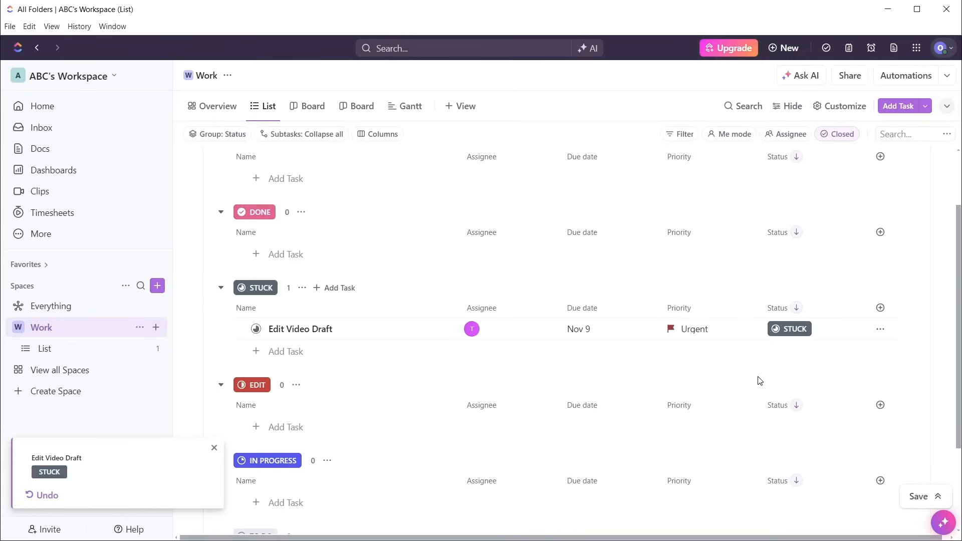
# Set the task's status to DONE
pyautogui.click(788, 331)
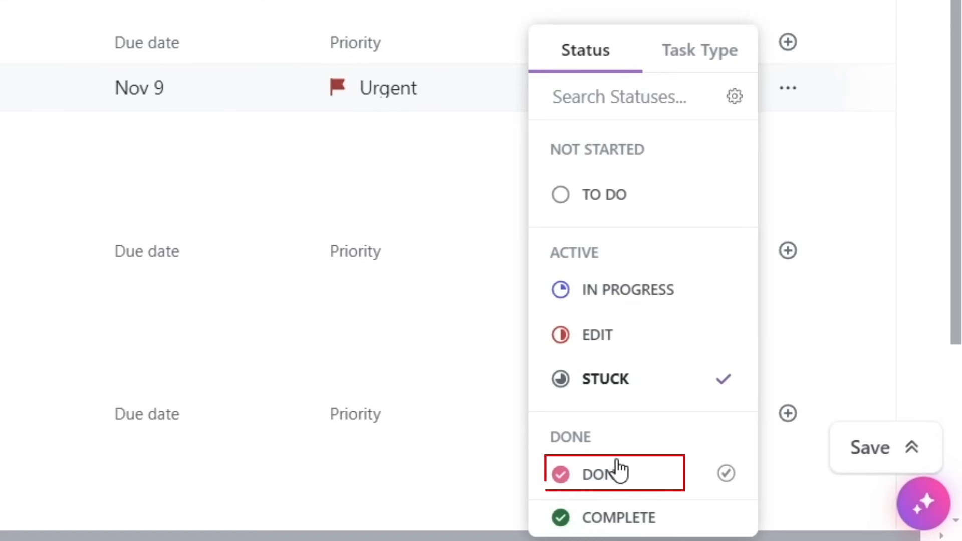
pyautogui.click(618, 473)
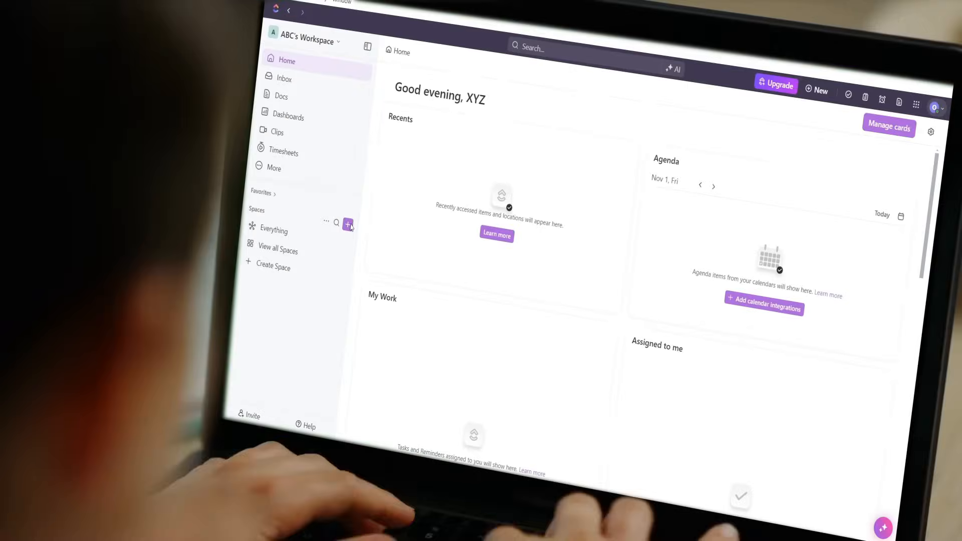
pyautogui.click(350, 226)
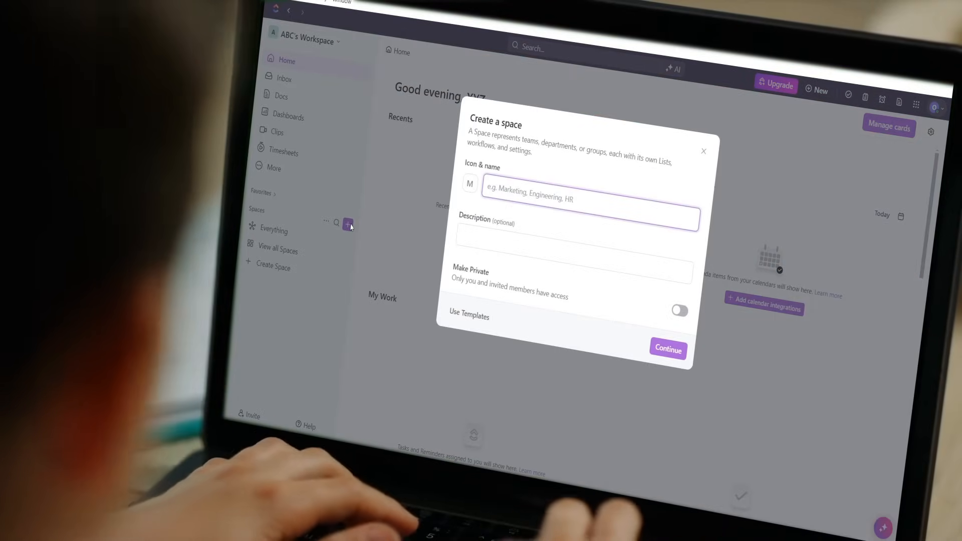
# Create a new space named Work
pyautogui.write('Wo')
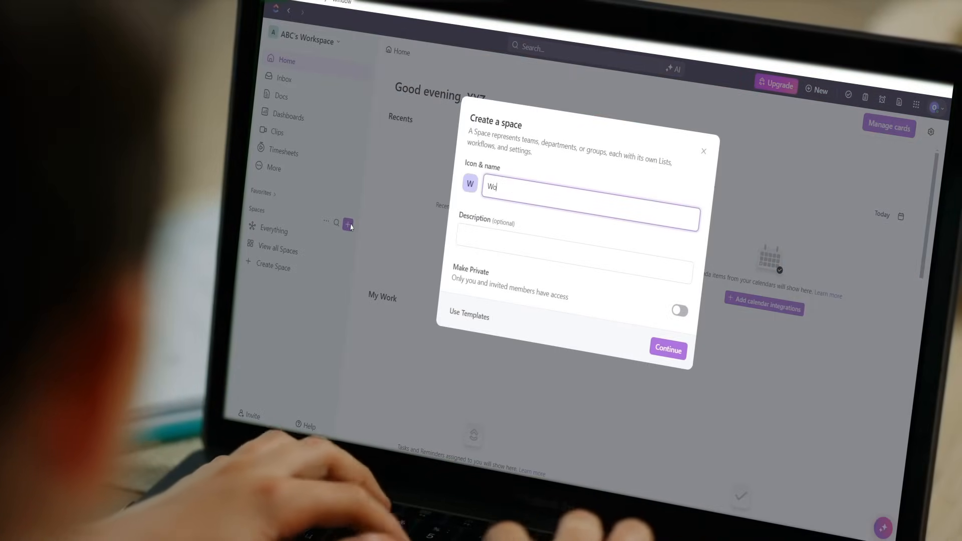
pyautogui.write('rk')
pyautogui.press('Return')
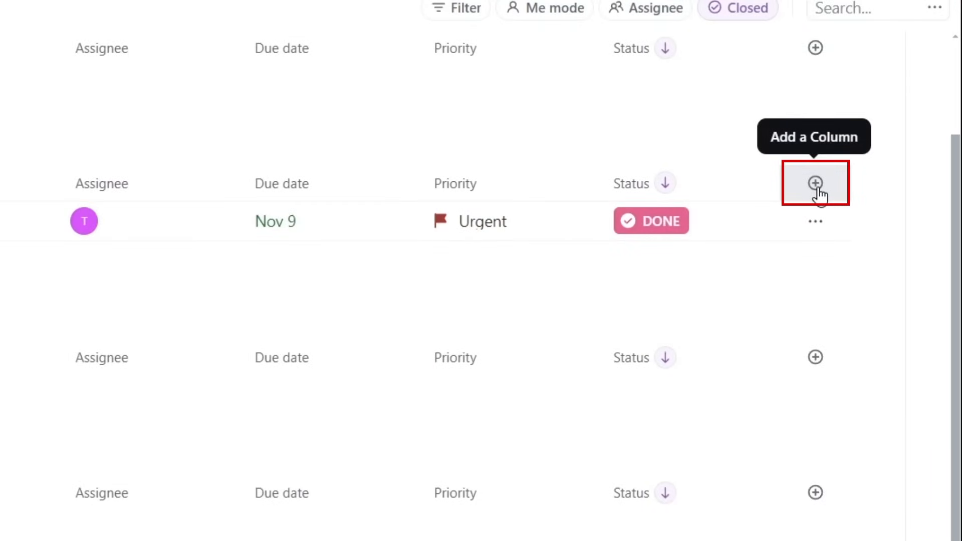
# Add a Money custom field column named Budget to the list
pyautogui.click(817, 185)
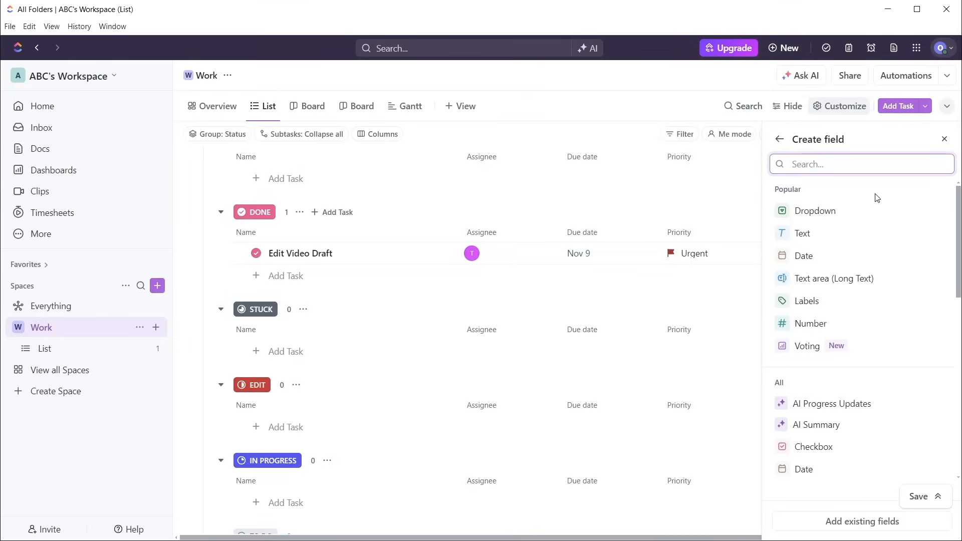
pyautogui.scroll(-5, 877, 201)
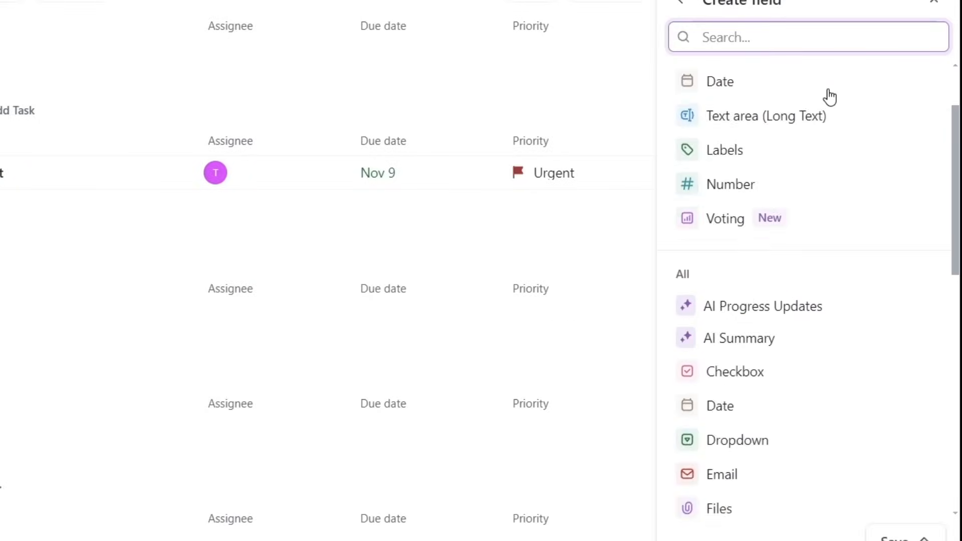
pyautogui.scroll(-2, 831, 101)
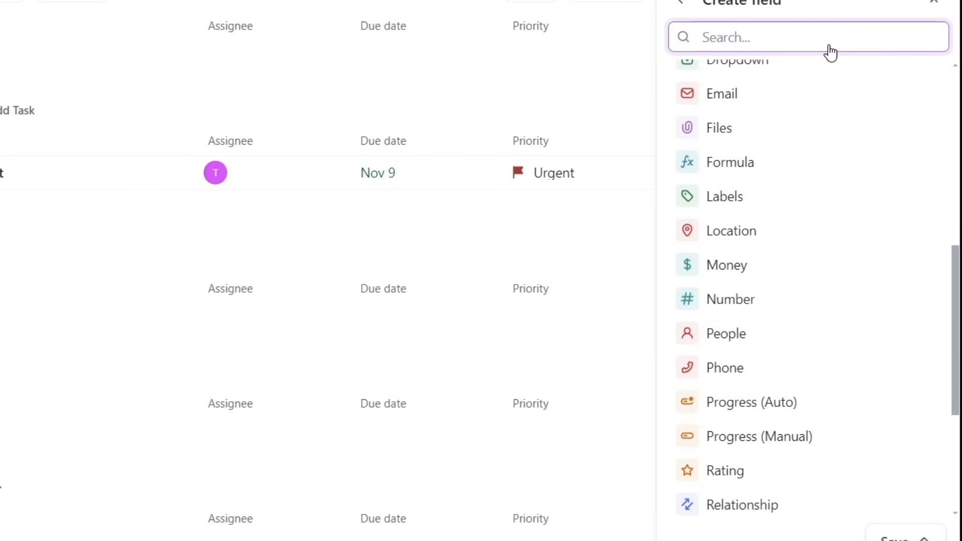
pyautogui.click(783, 272)
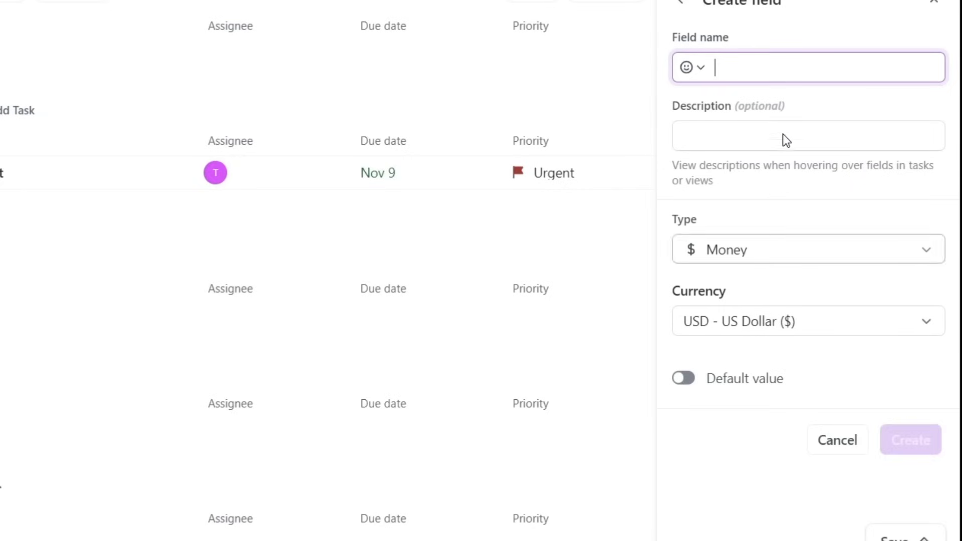
pyautogui.write('Budget')
pyautogui.press('Return')
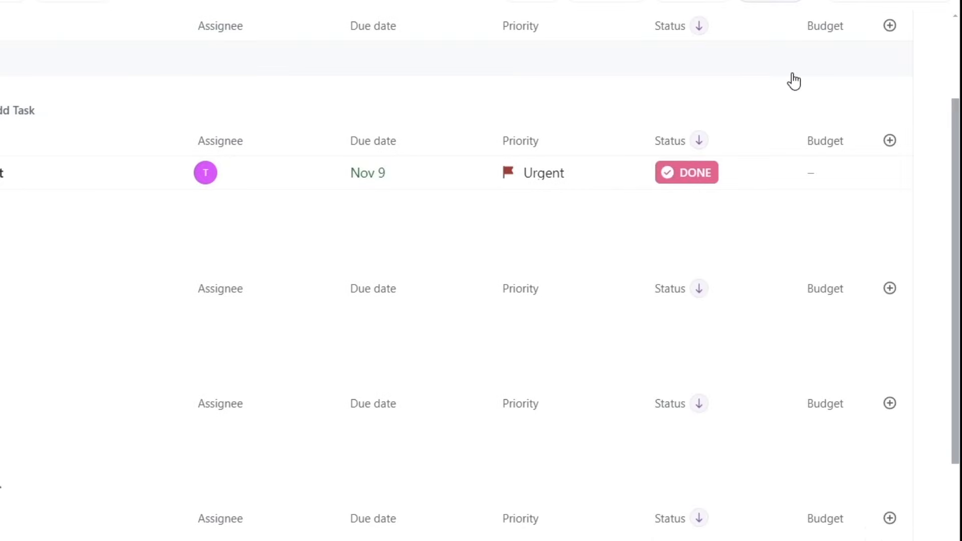
# Enter 0 as the Budget value for the Edit Video Draft task
pyautogui.click(819, 173)
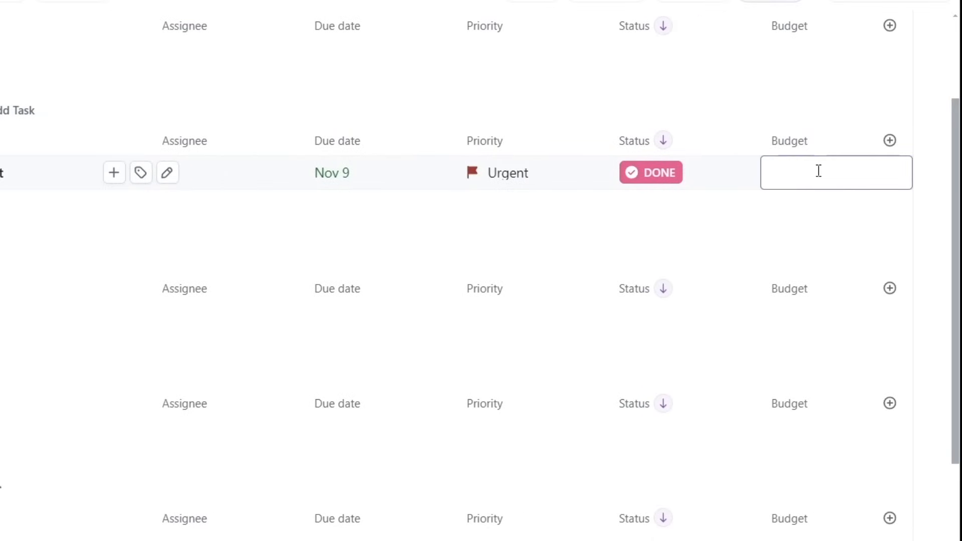
pyautogui.write('0')
pyautogui.click(741, 123)
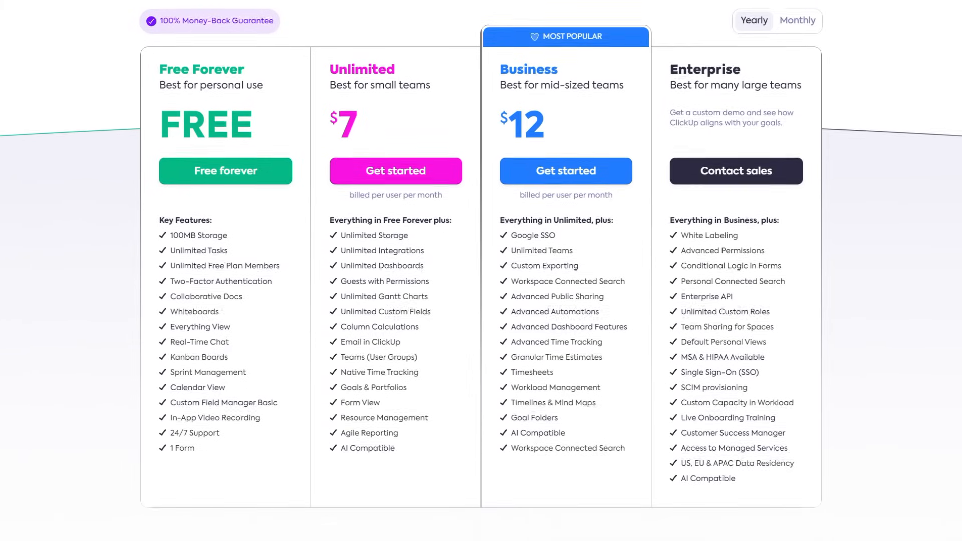
pyautogui.scroll(-1, 481, 271)
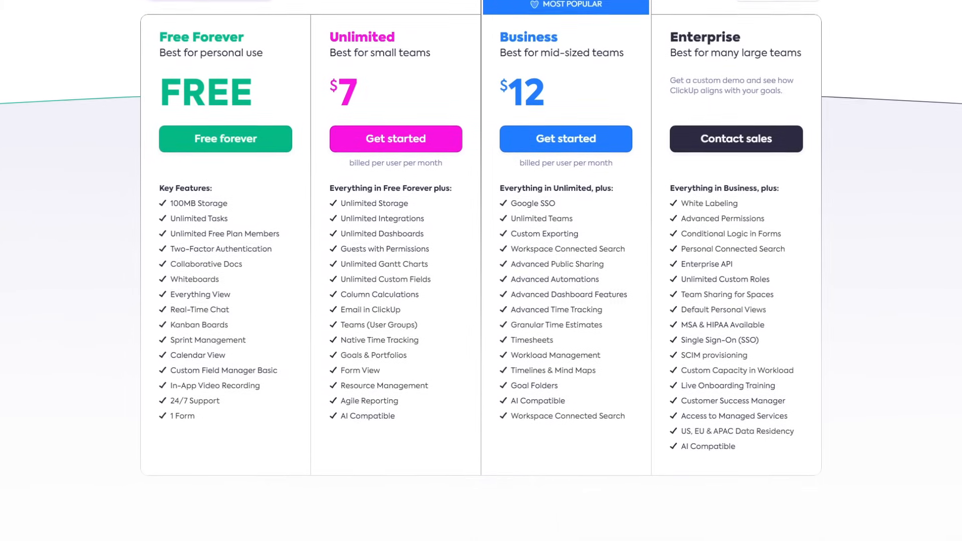